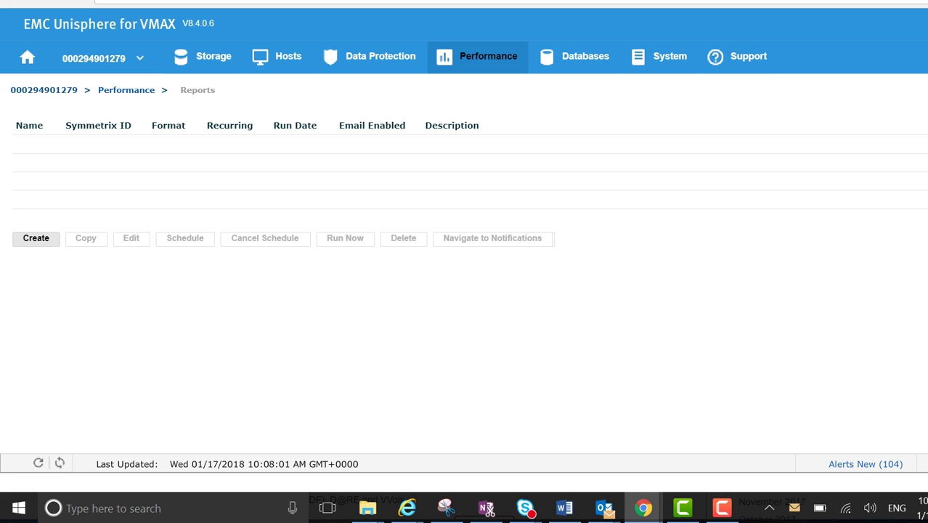
Create a new report named CapGrowth1279, with CapGrowth1279 also as its description.
click(36, 238)
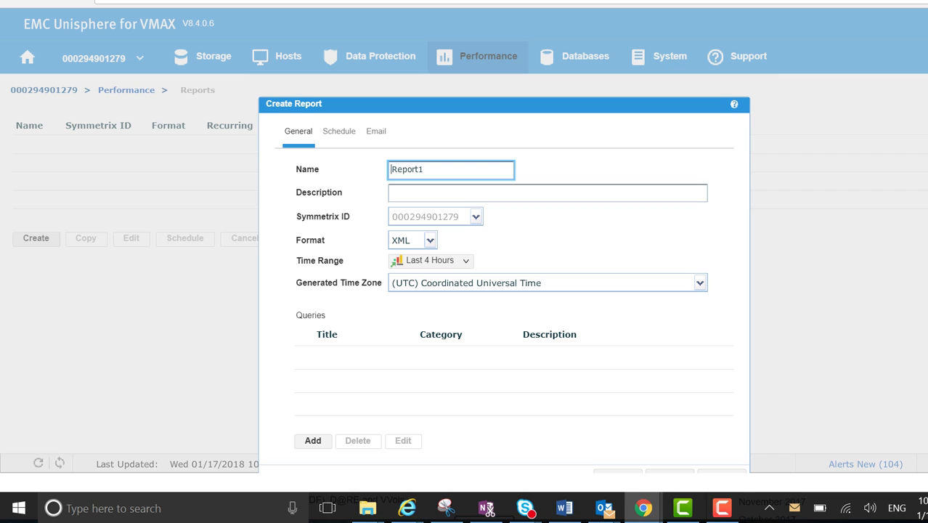
key(ctrl+a)
text(CapGrowth1279)
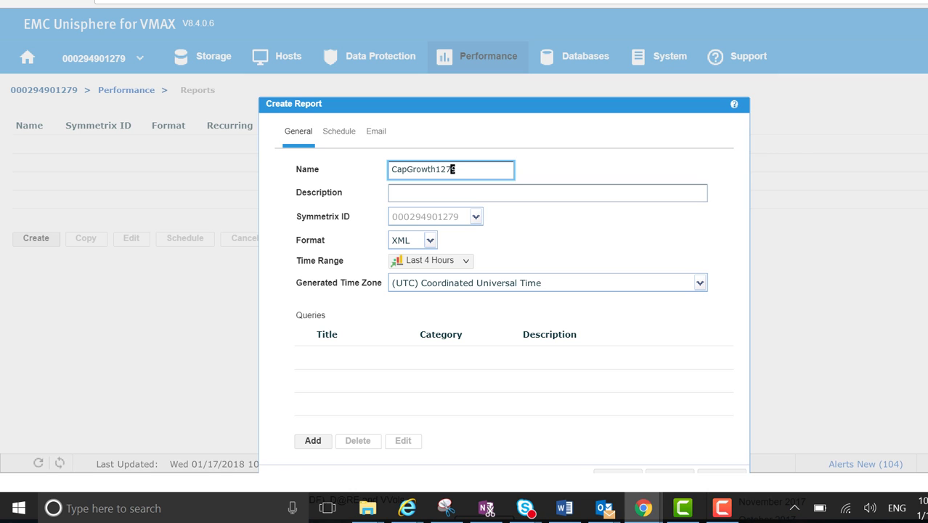
double_click(453, 170)
key(ctrl+c)
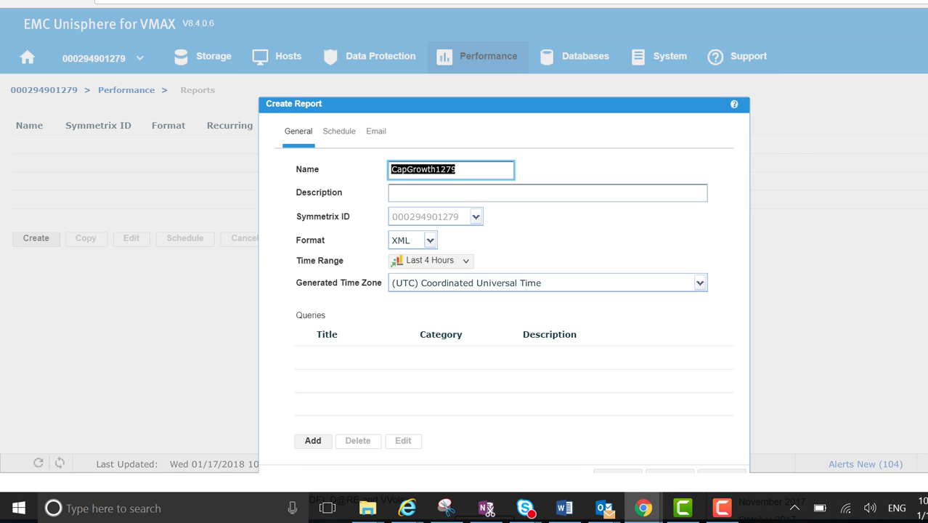
key(Tab)
key(ctrl+v)
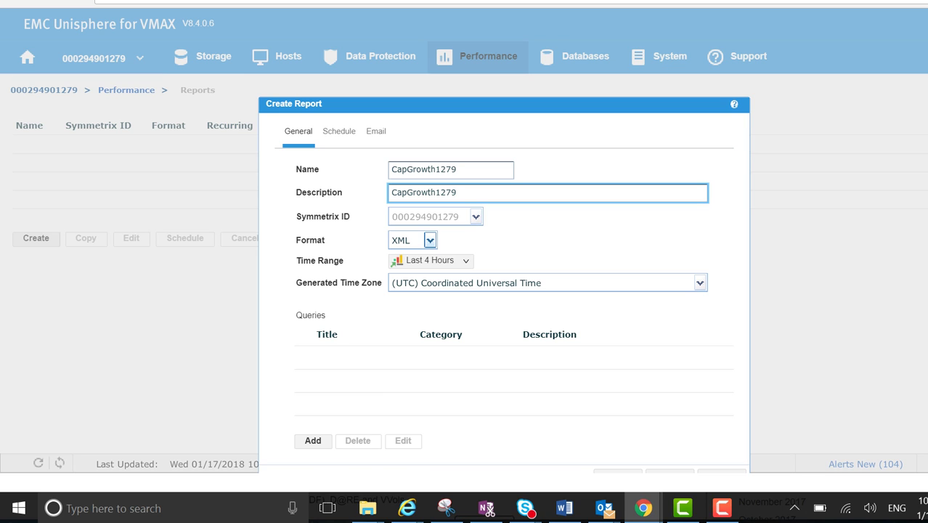
Keep the report format as XML and set the time range to Last Week.
click(430, 240)
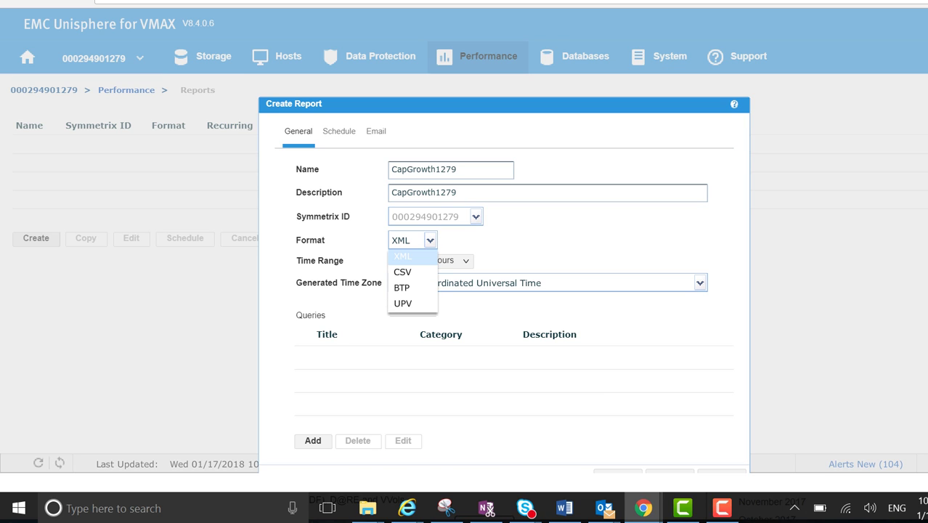
click(402, 256)
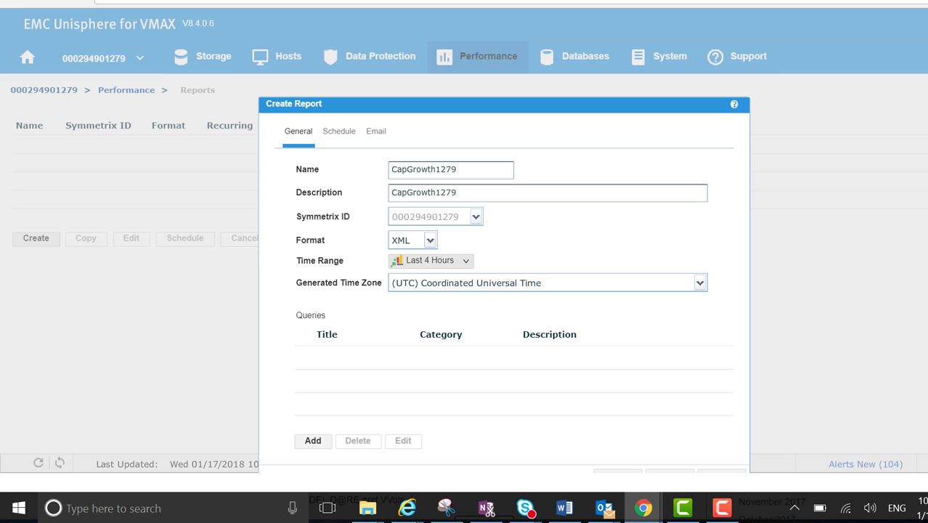
click(431, 260)
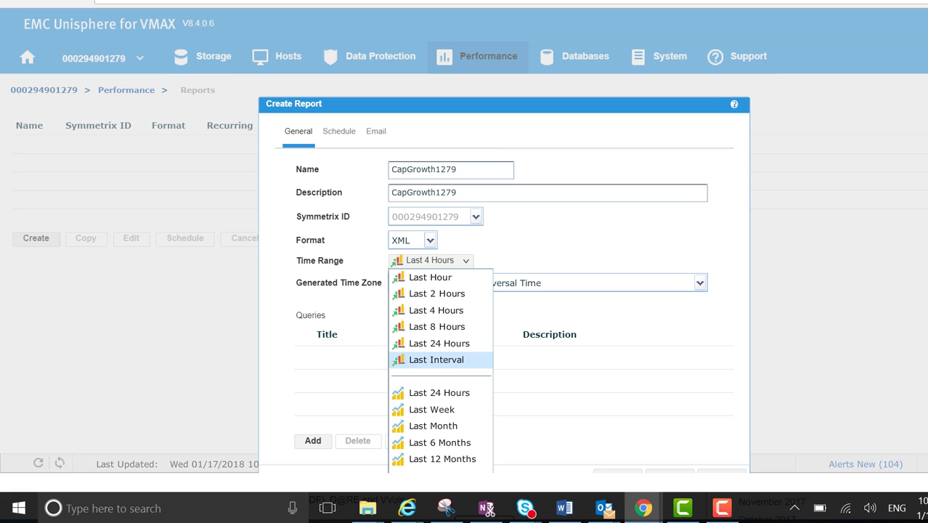
click(432, 409)
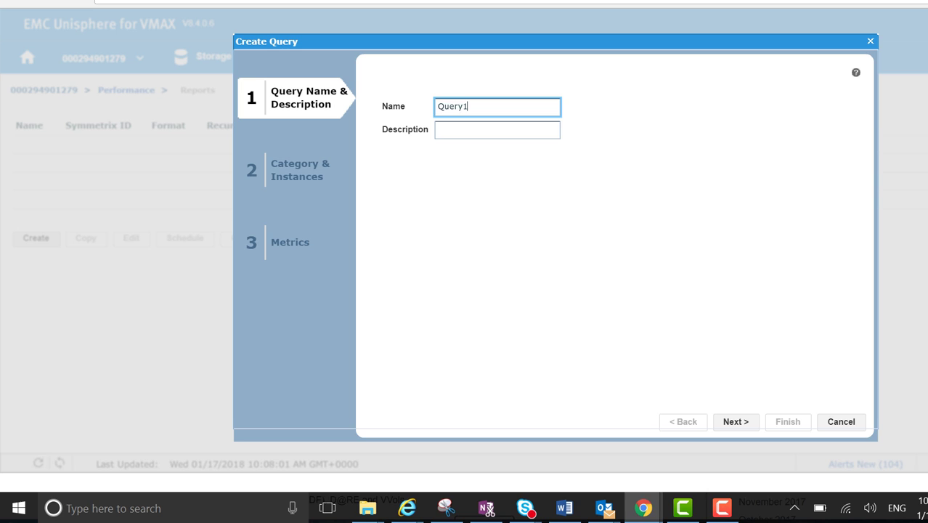
Name the query CapGrowth1279 with a matching description and keep the Array category.
key(ctrl+a)
text(CapGrowth1279)
click(496, 129)
key(ctrl+v)
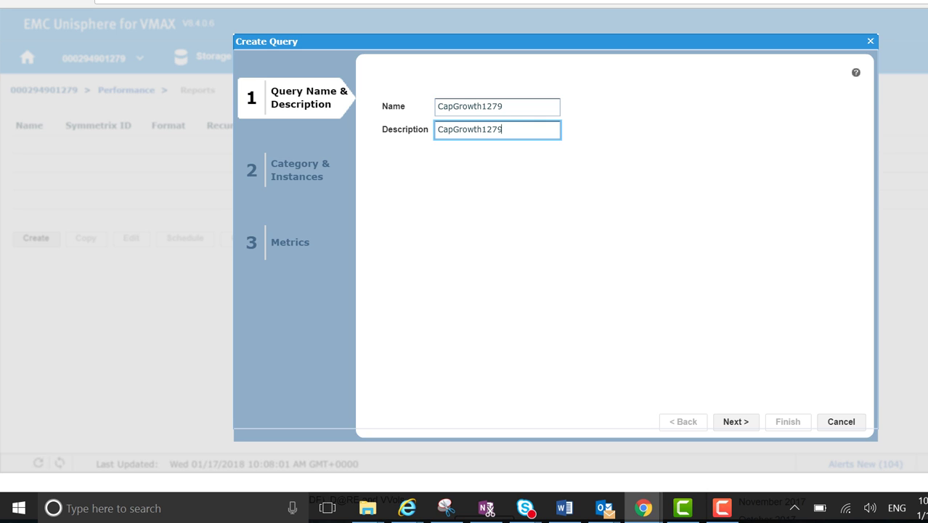
click(736, 423)
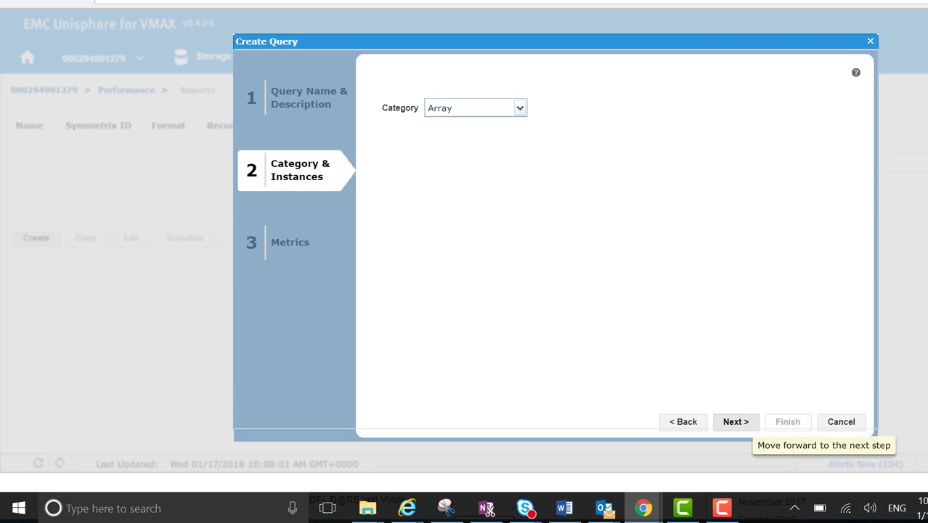
click(735, 421)
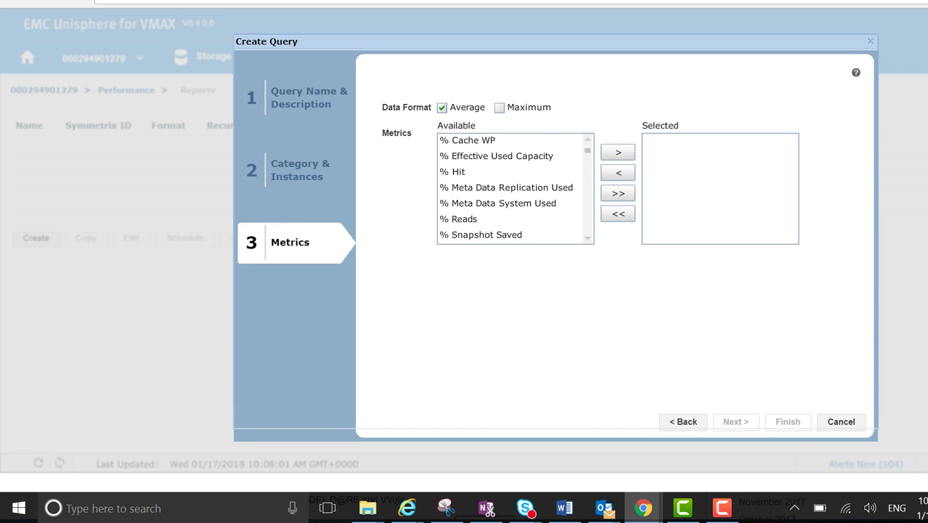
Add the % Effective Used Capacity and Allocated Capacity metrics to the query.
click(509, 156)
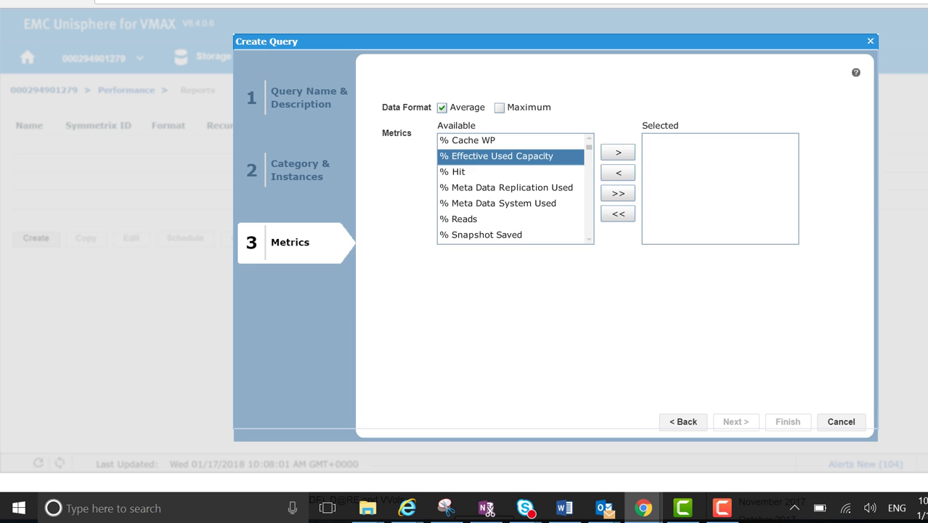
click(618, 152)
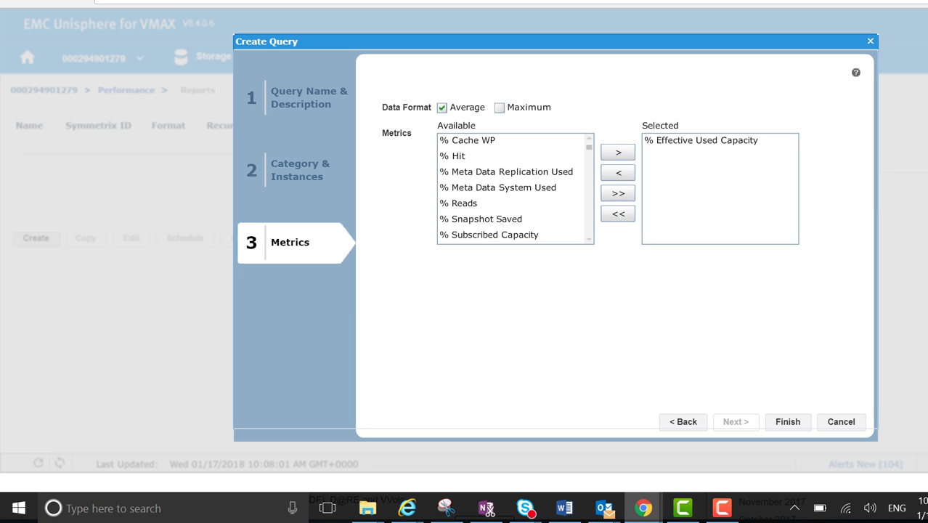
scroll(509, 203, down, 2)
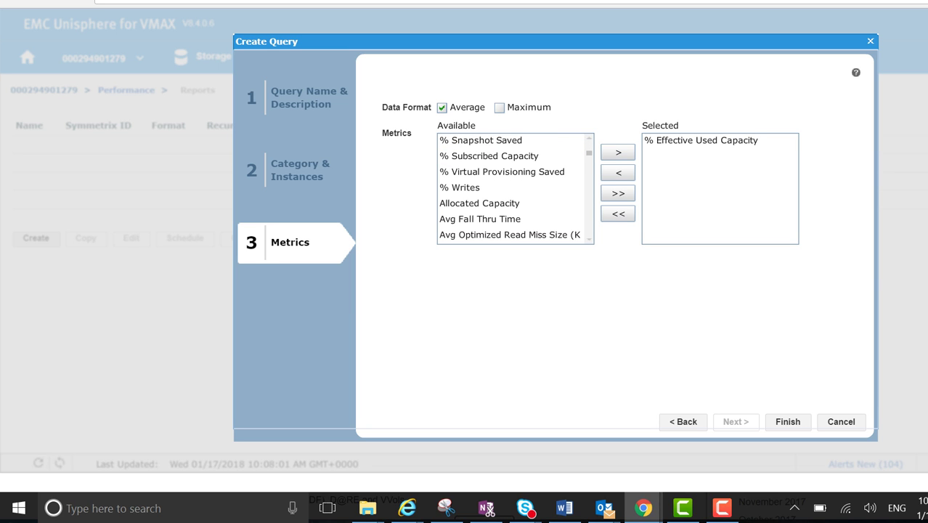
click(508, 203)
click(618, 153)
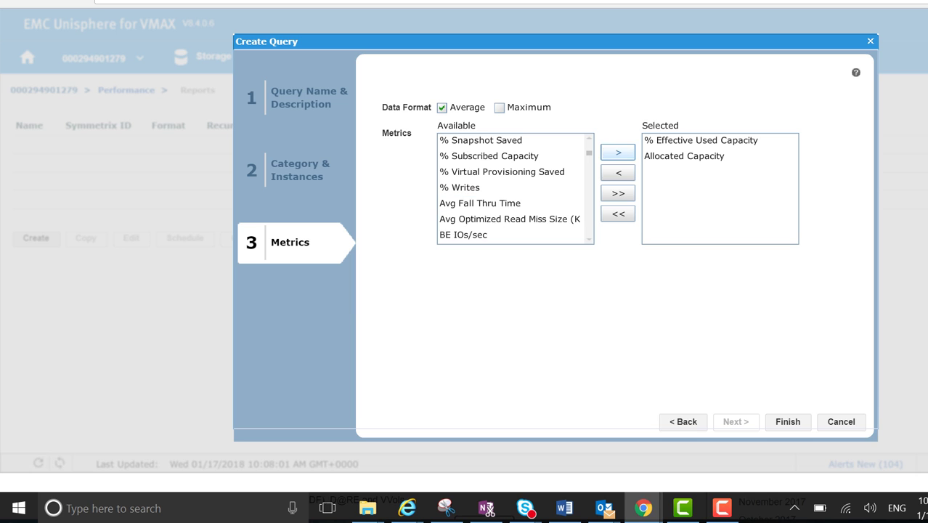
scroll(510, 189, down, 3)
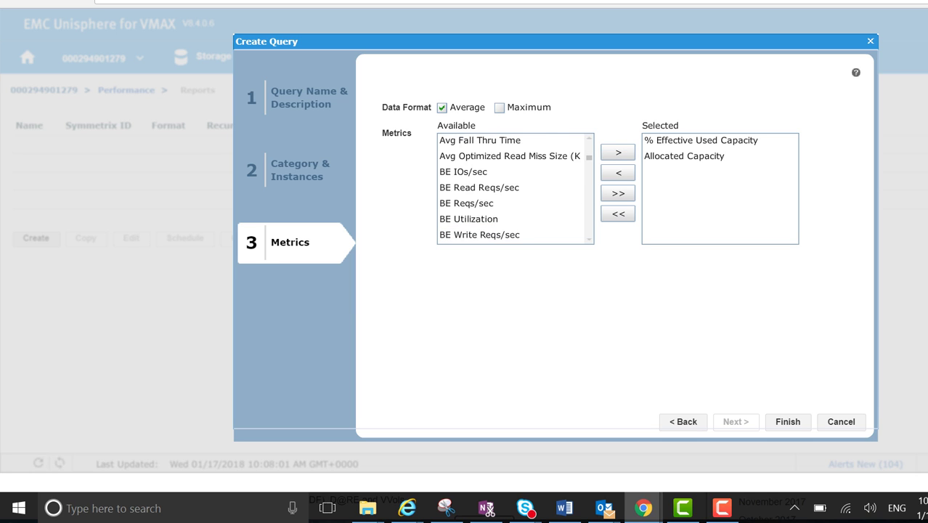
scroll(512, 189, down, 3)
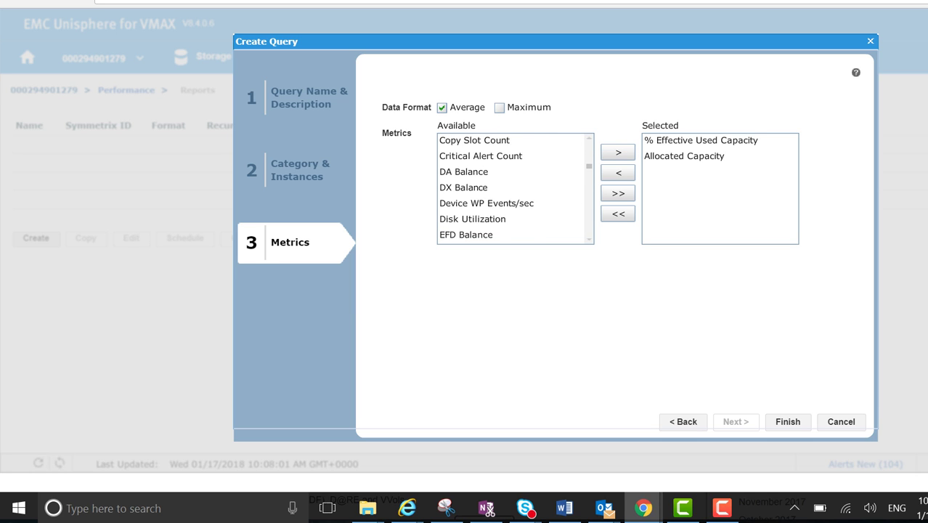
scroll(510, 189, down, 3)
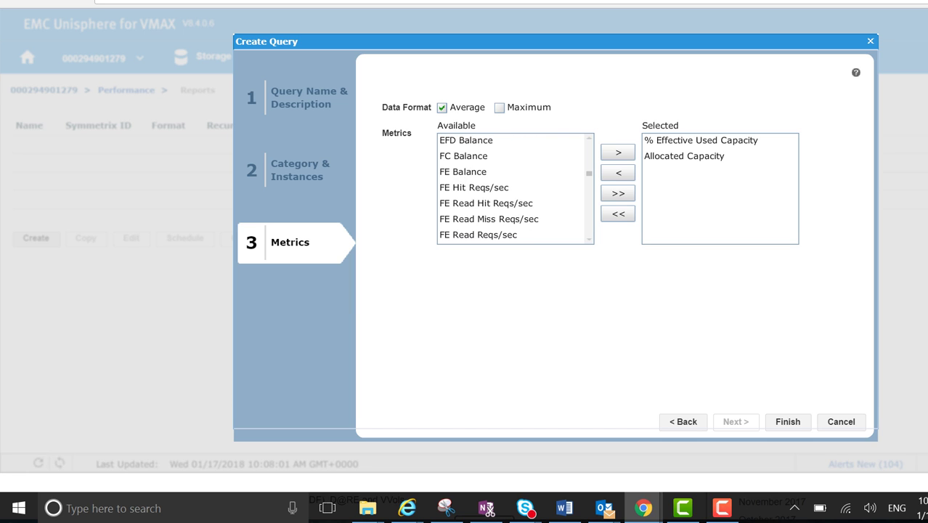
scroll(510, 189, down, 3)
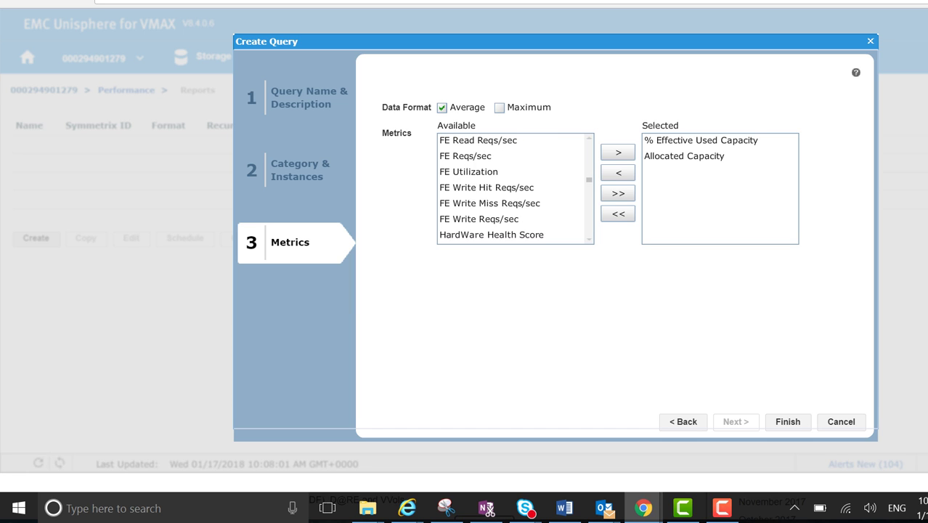
scroll(512, 189, down, 3)
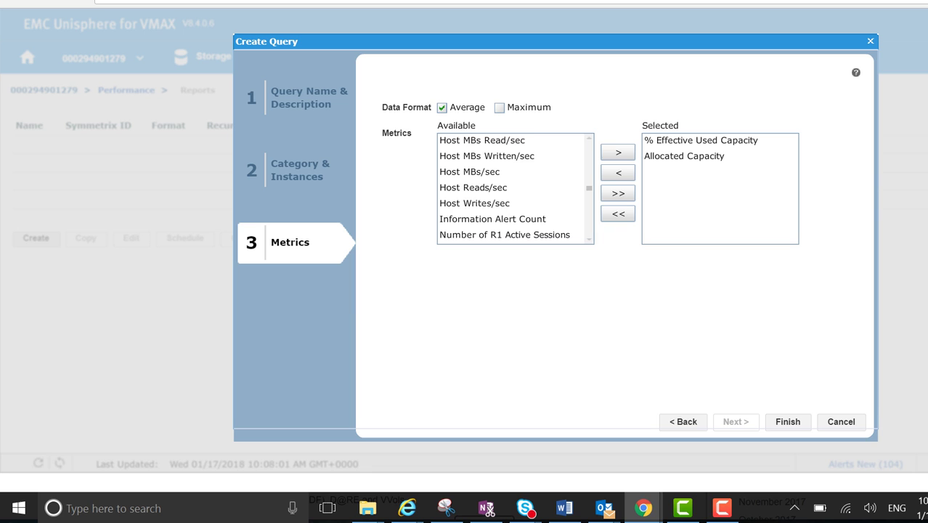
scroll(512, 189, down, 4)
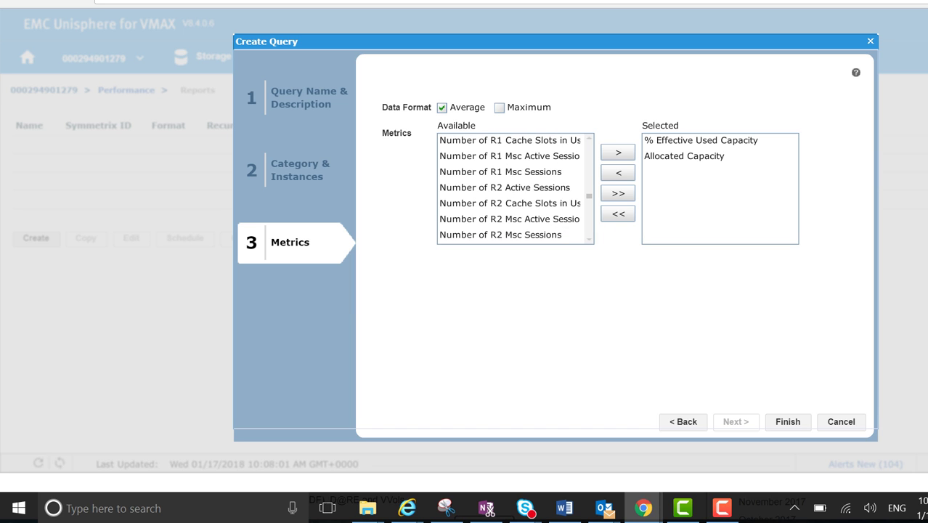
scroll(512, 189, down, 1)
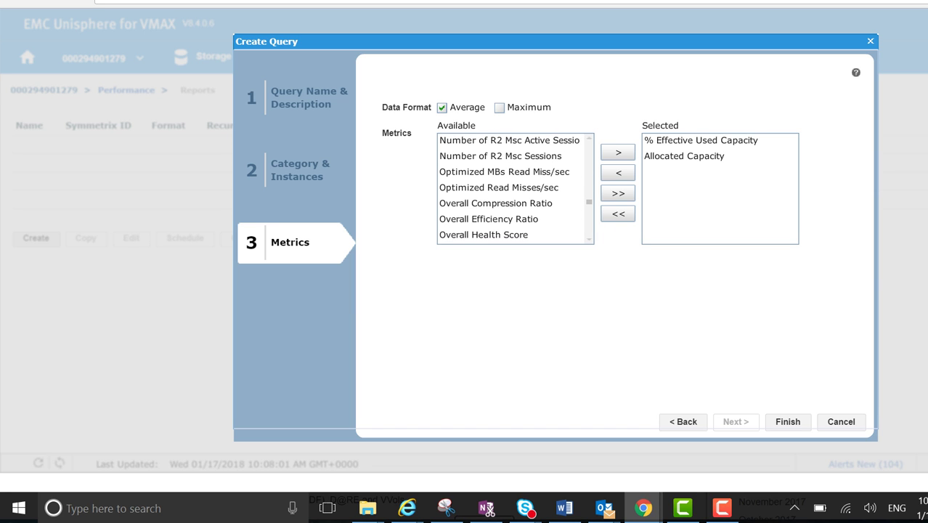
Add Overall Compression Ratio, Snapshot Compression Ratio, Subscribed Capacity and Usable Capacity to the selected metrics.
click(496, 204)
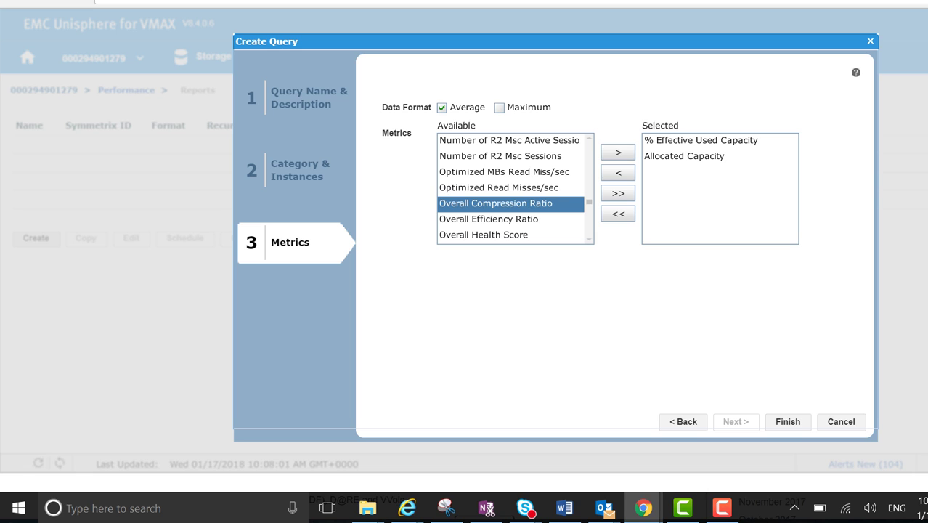
click(618, 152)
scroll(514, 188, down, 2)
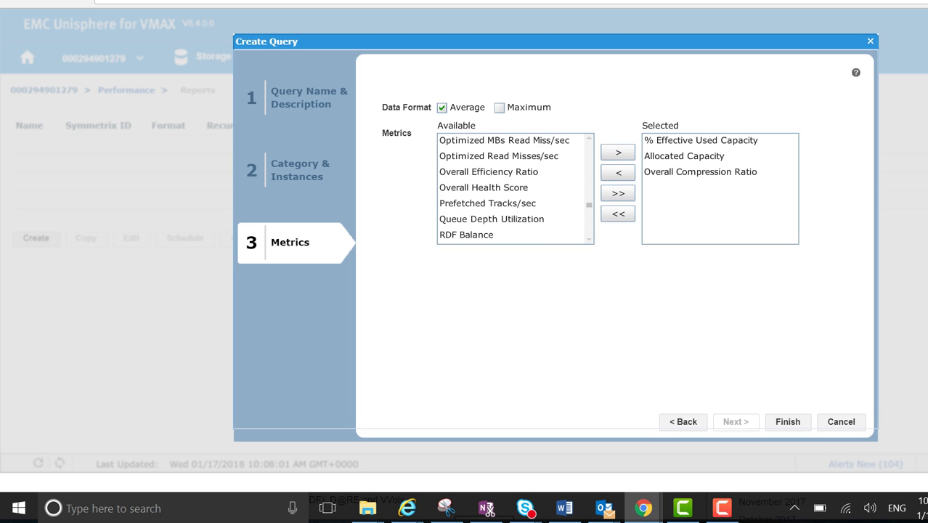
scroll(514, 187, down, 3)
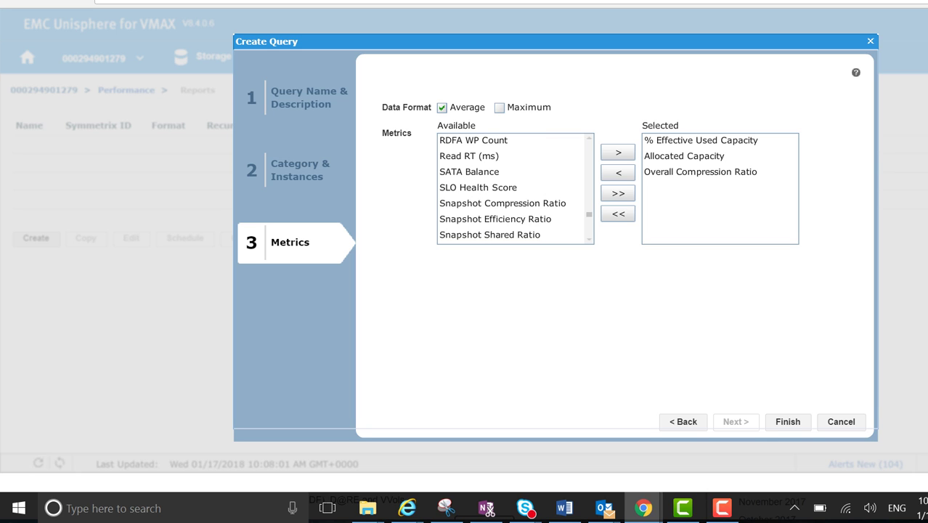
click(501, 203)
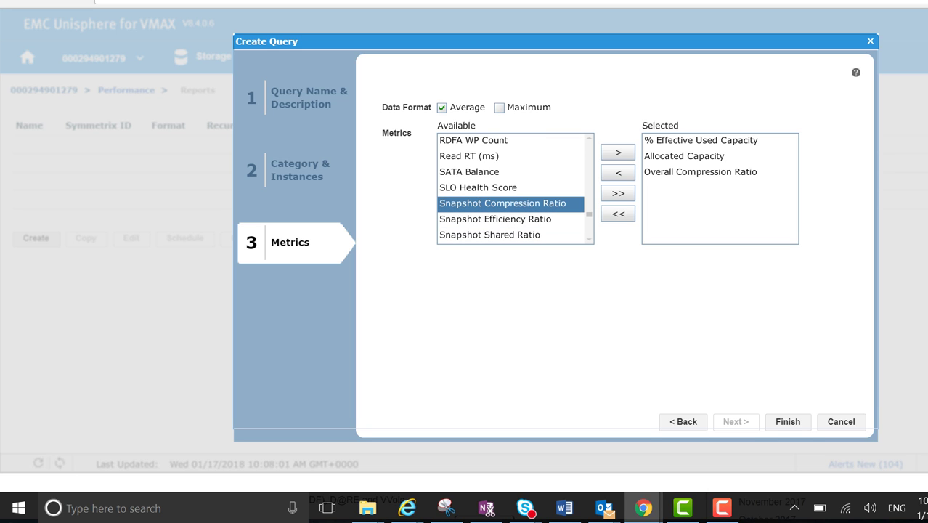
click(618, 152)
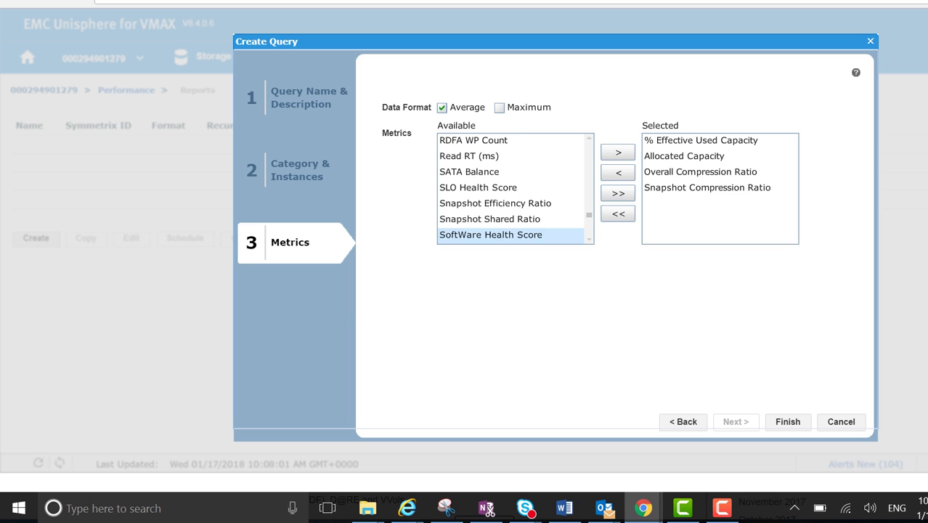
scroll(514, 189, down, 2)
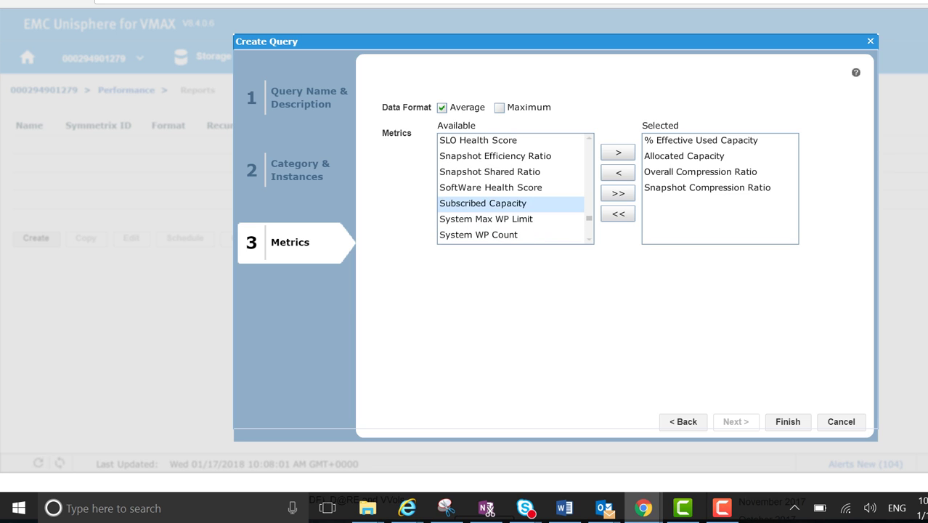
click(483, 203)
click(618, 153)
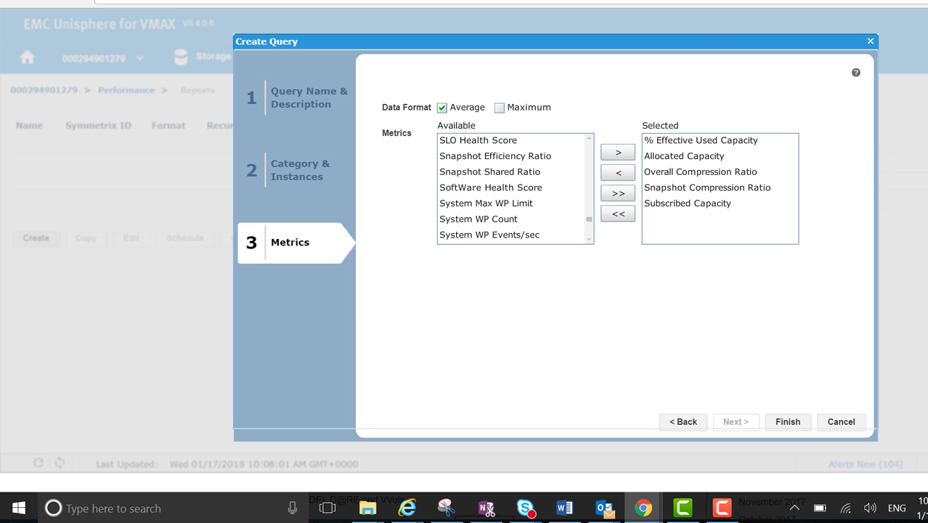
scroll(514, 189, down, 4)
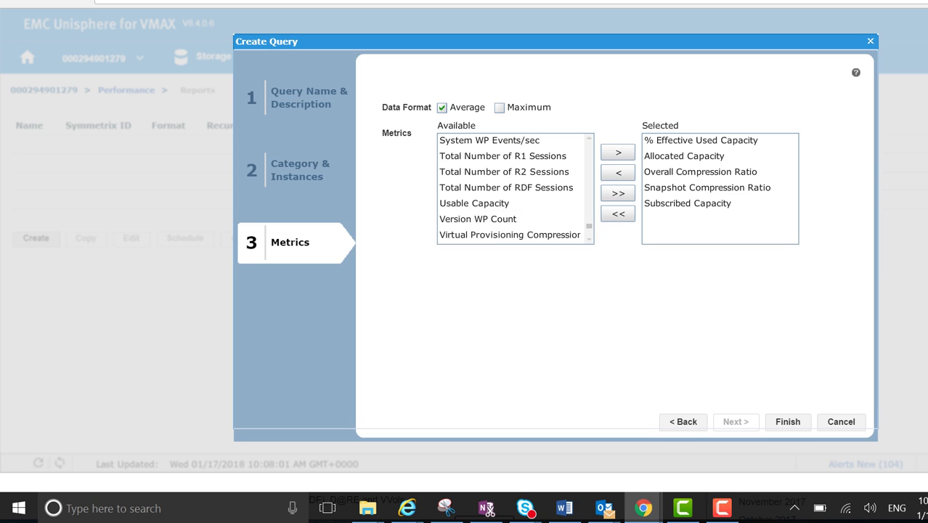
click(508, 219)
click(475, 203)
click(618, 153)
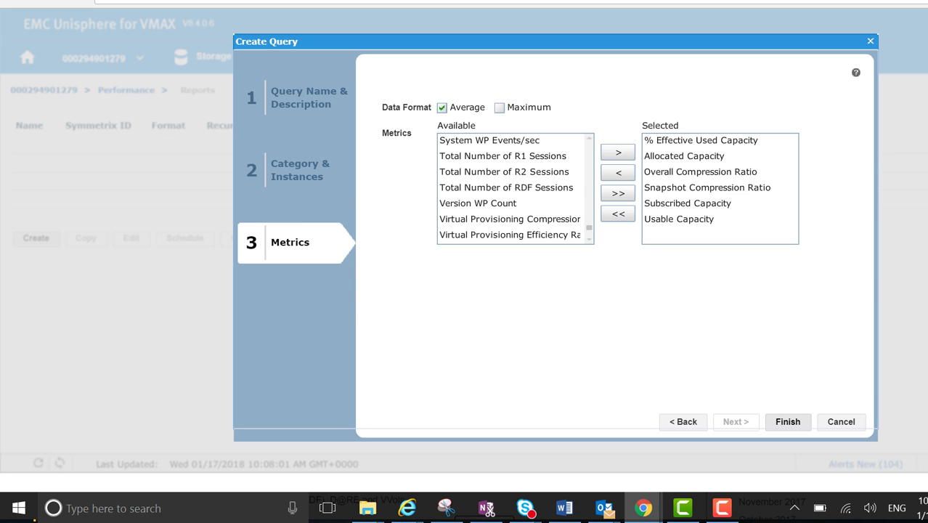
Finish the query and turn on scheduled runs for the report.
click(788, 421)
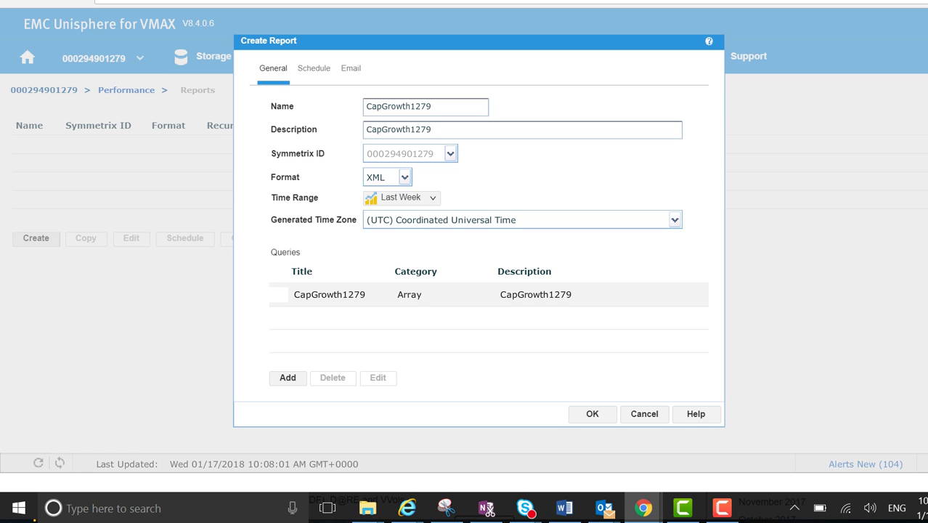
click(314, 68)
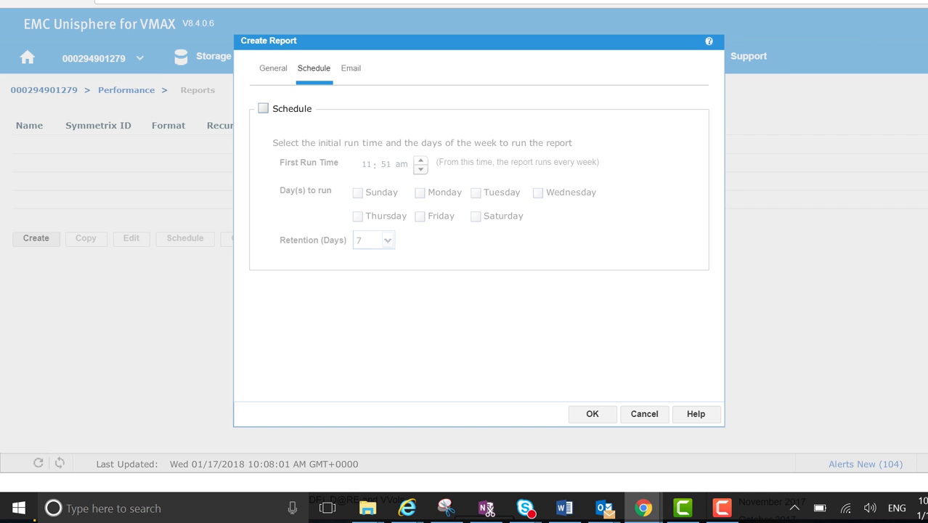
click(263, 108)
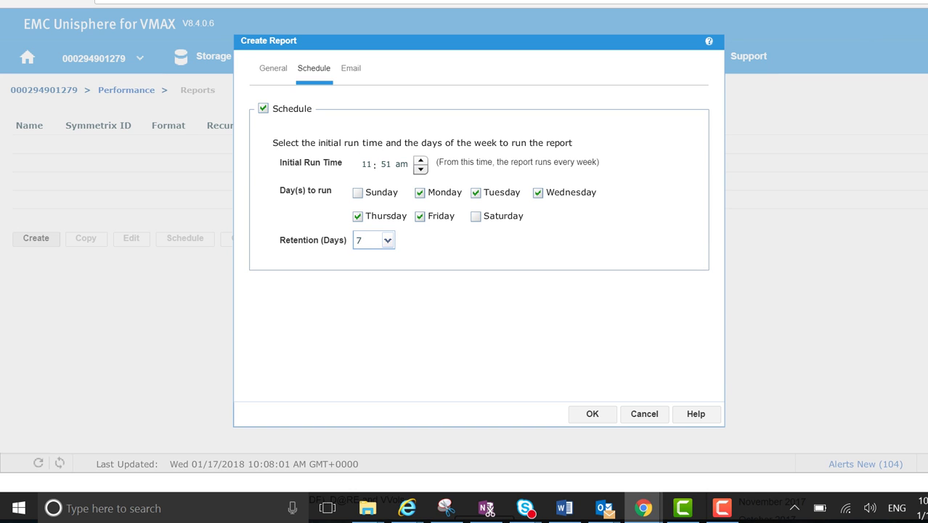
Set the report's initial run time to 12:51 am.
click(401, 164)
click(420, 169)
click(366, 164)
text(12)
click(400, 164)
click(421, 160)
Run the report on Sundays only, unchecking Monday, Tuesday, Thursday and Friday.
click(357, 193)
click(357, 216)
click(420, 216)
click(475, 193)
click(420, 193)
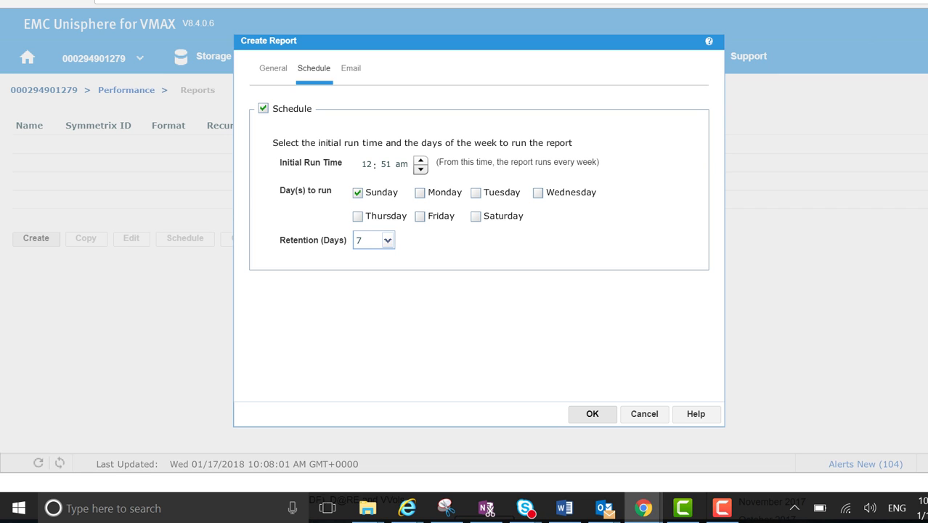
click(350, 68)
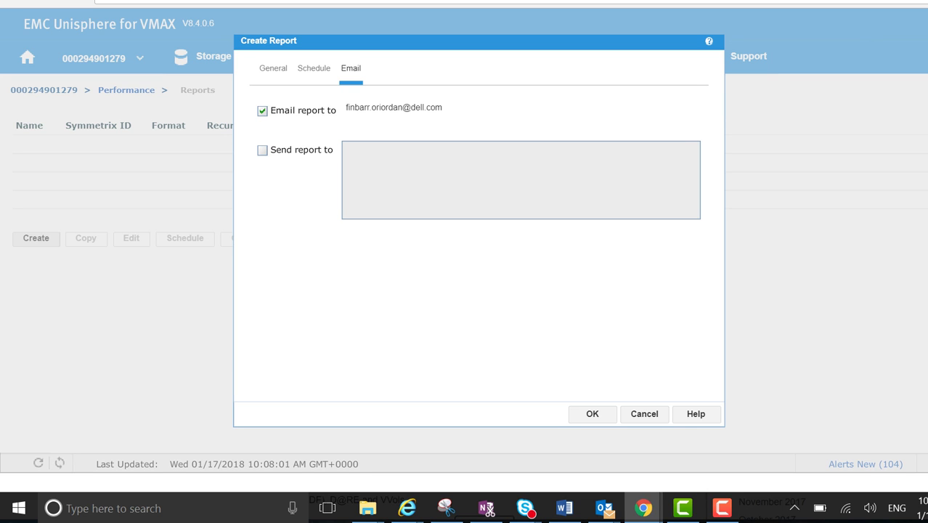
Enable 'Send report to' and enter the manager's e-mail address as an additional recipient.
click(262, 150)
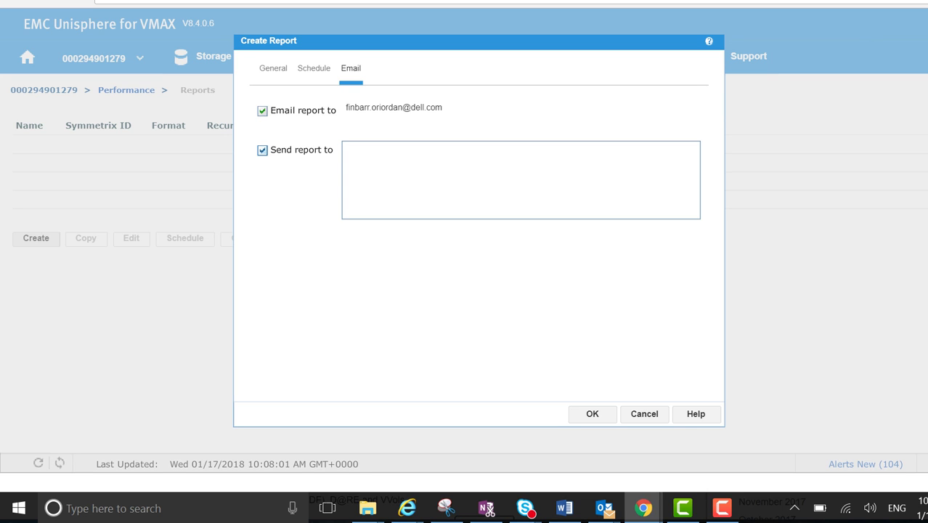
click(378, 153)
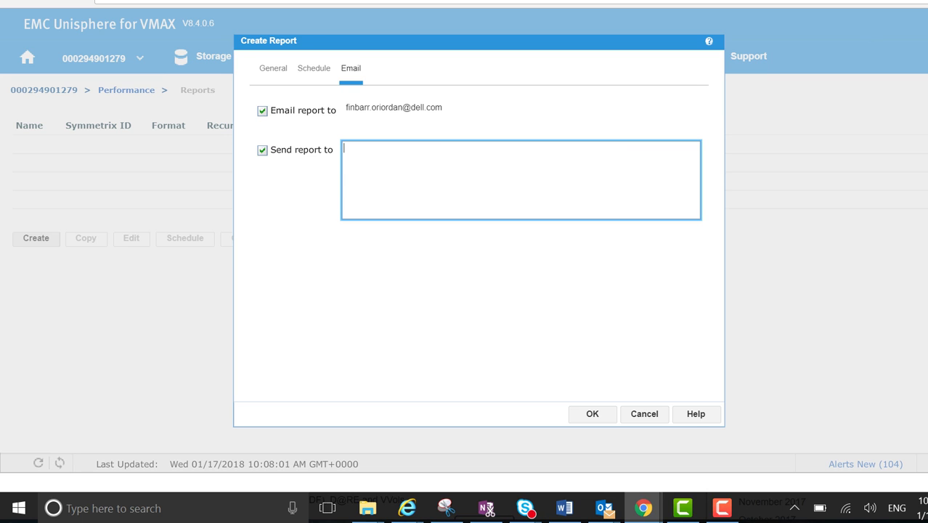
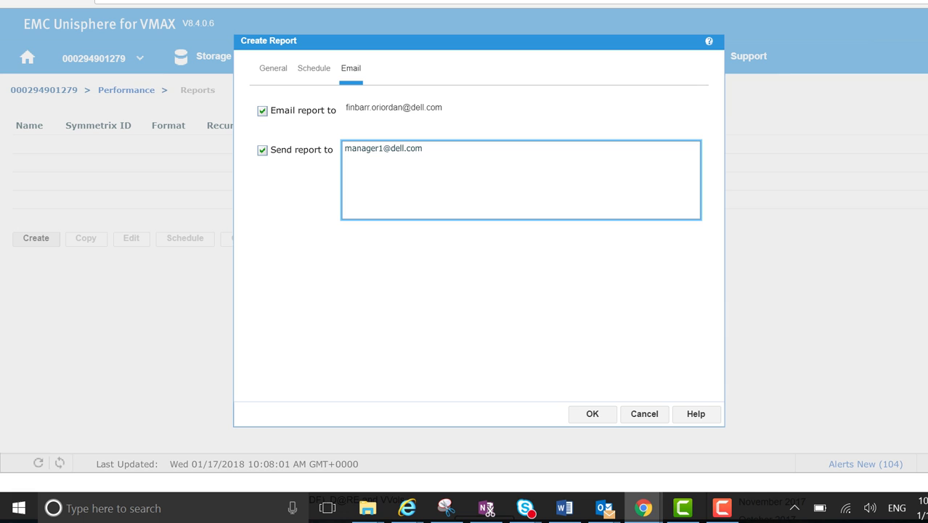
Save the CapGrowth1279 report with its weekly schedule and email settings.
click(600, 412)
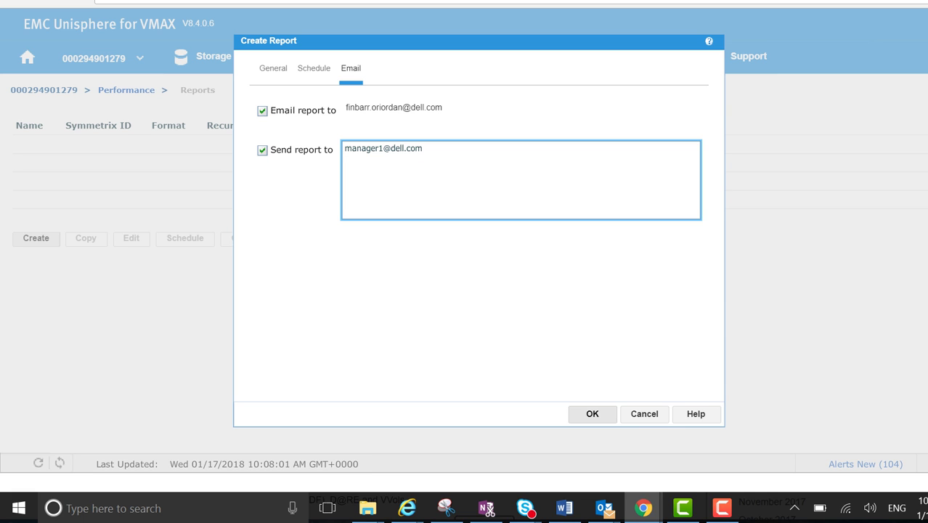